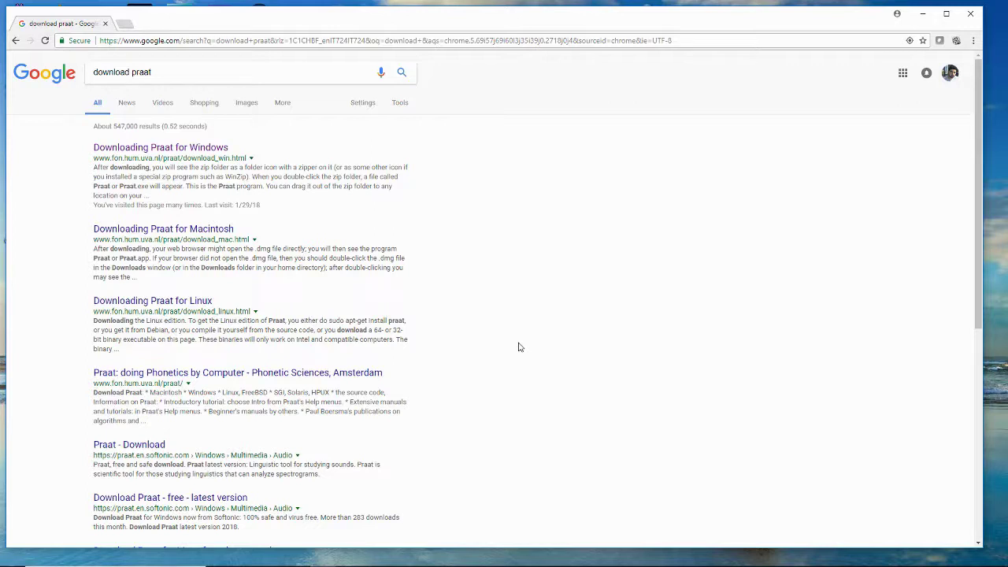
# - Open the Praat for Windows download page from the search results
pyautogui.click(215, 150)
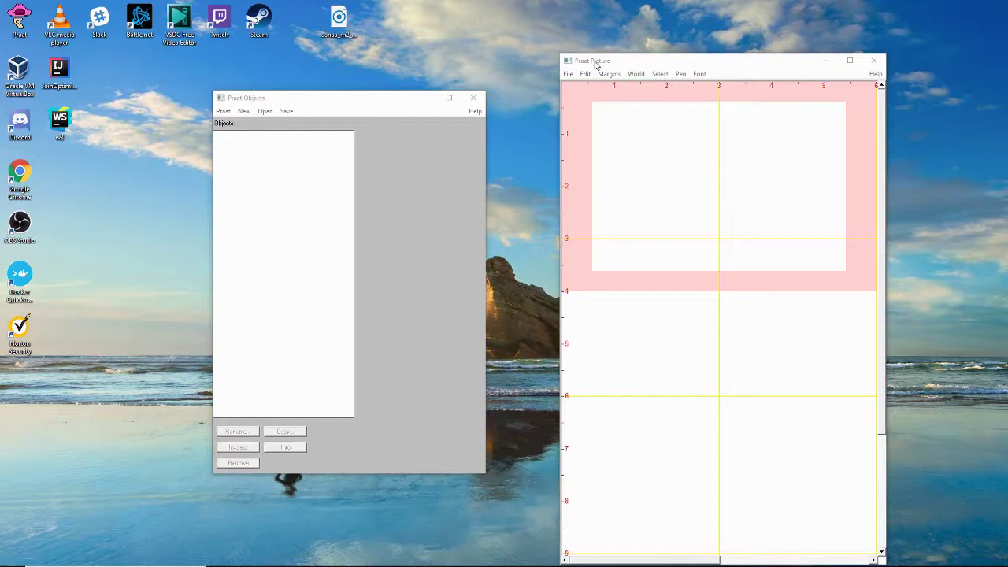
# - Close the Praat Picture window and read the sound file aanaa_m2_2_ms from the desktop into the object list
pyautogui.click(872, 60)
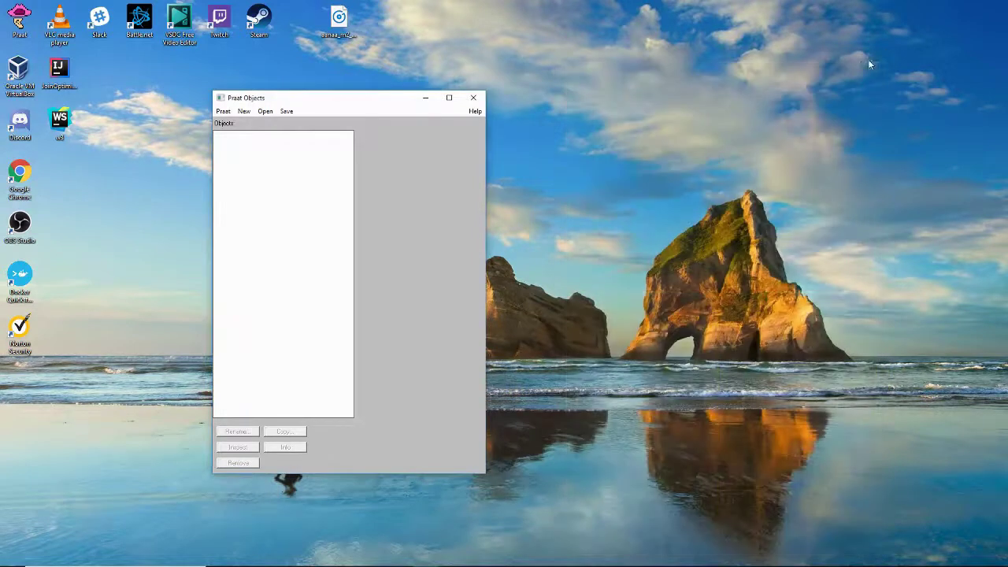
pyautogui.click(267, 113)
pyautogui.click(279, 124)
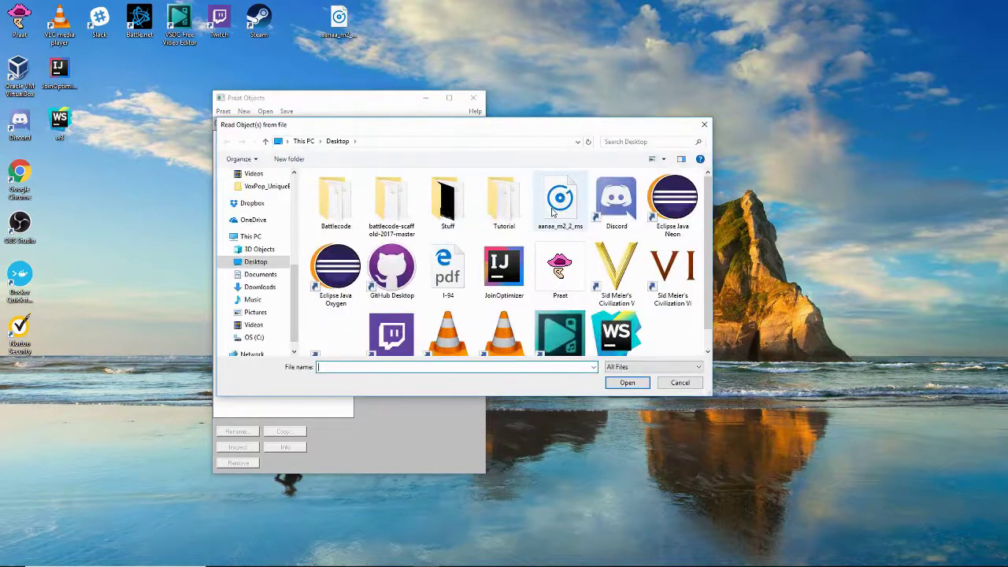
pyautogui.doubleClick(555, 212)
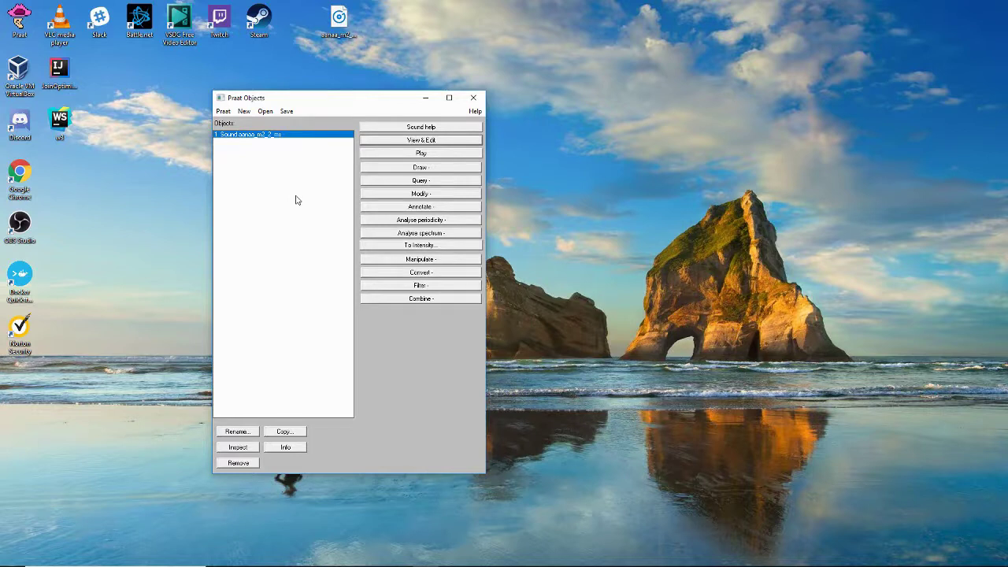
pyautogui.click(266, 112)
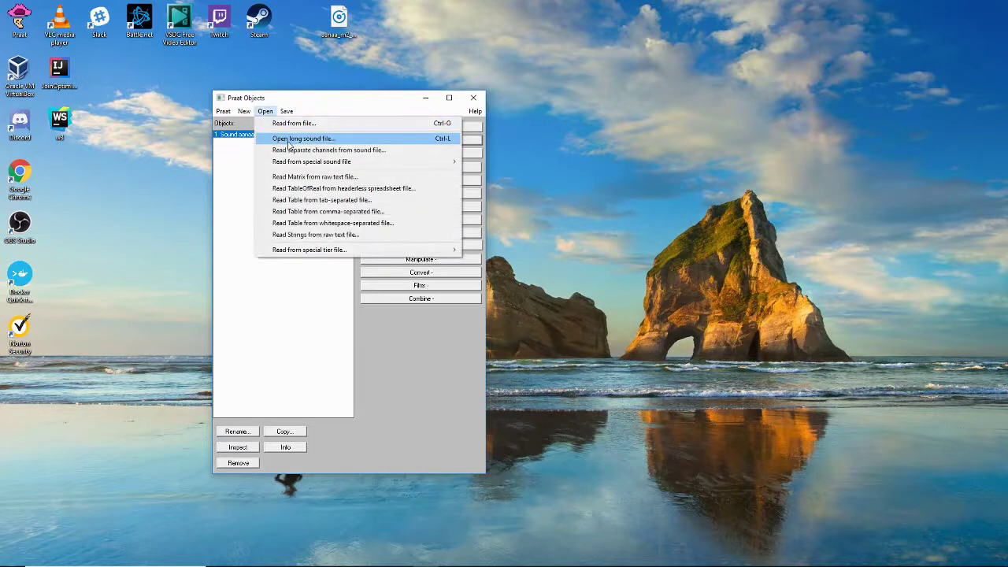
pyautogui.click(264, 324)
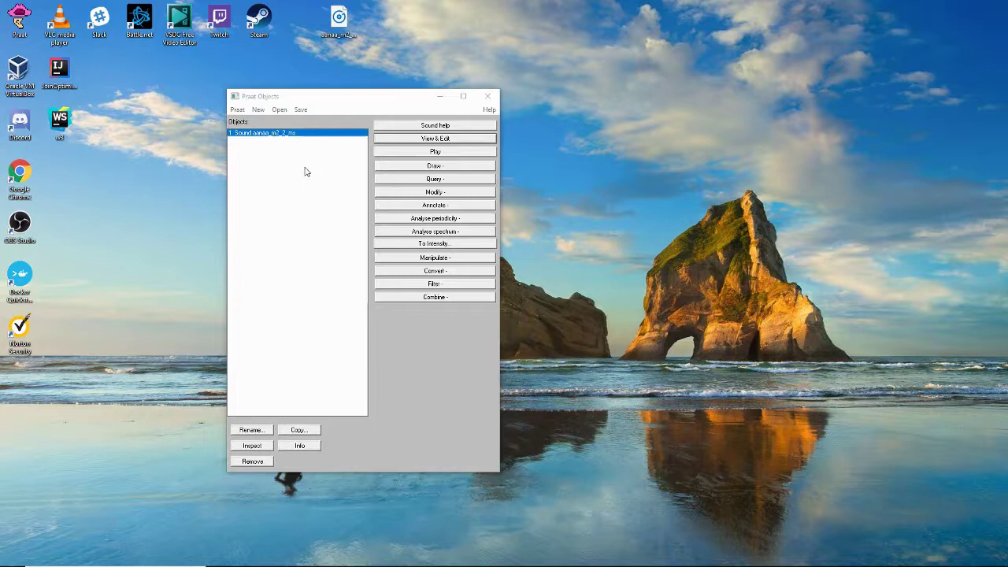
# - Open the sound aanaa_m2_2_ms for viewing and editing and maximize its editor window
pyautogui.click(323, 140)
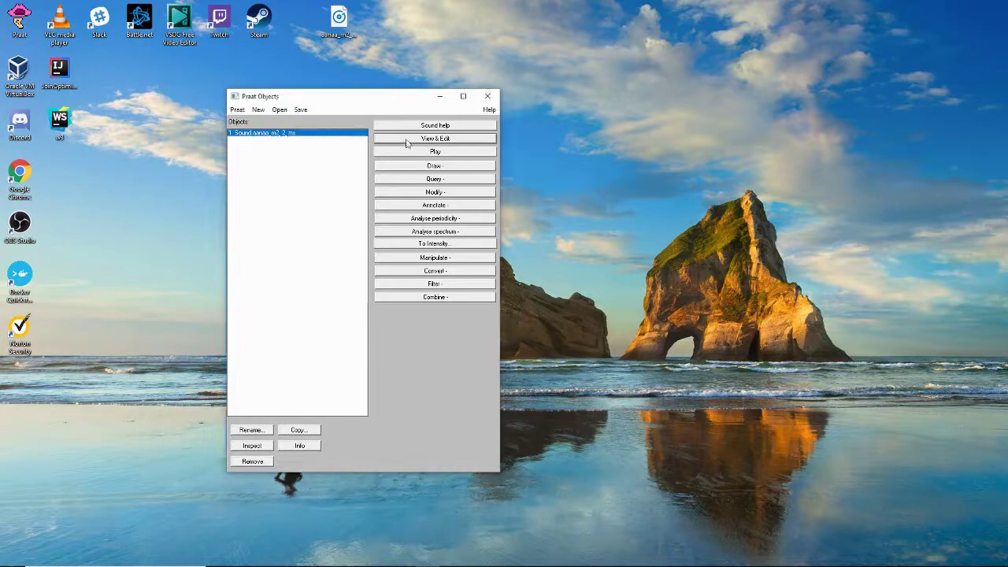
pyautogui.click(409, 141)
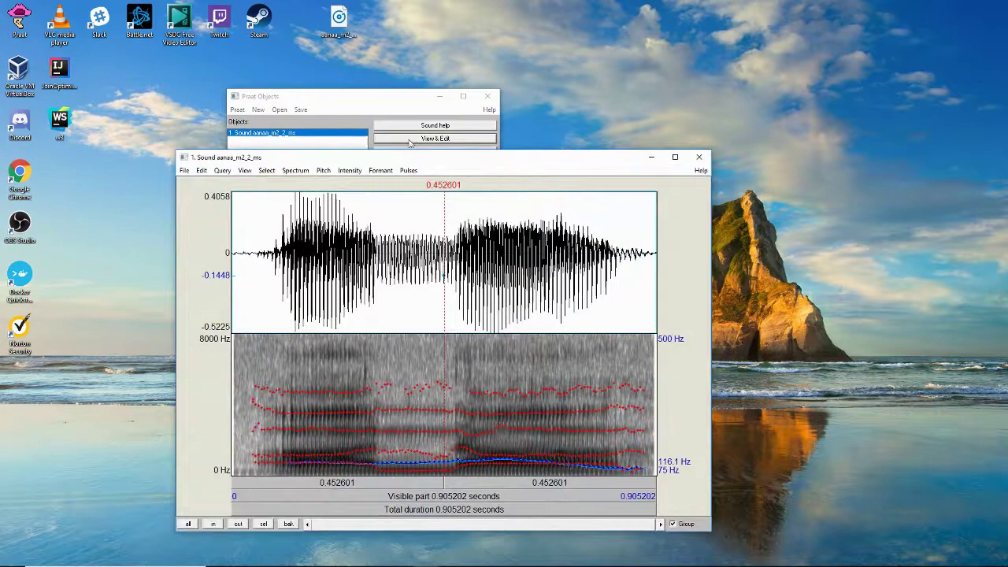
pyautogui.moveTo(400, 162); pyautogui.dragTo(499, 92)
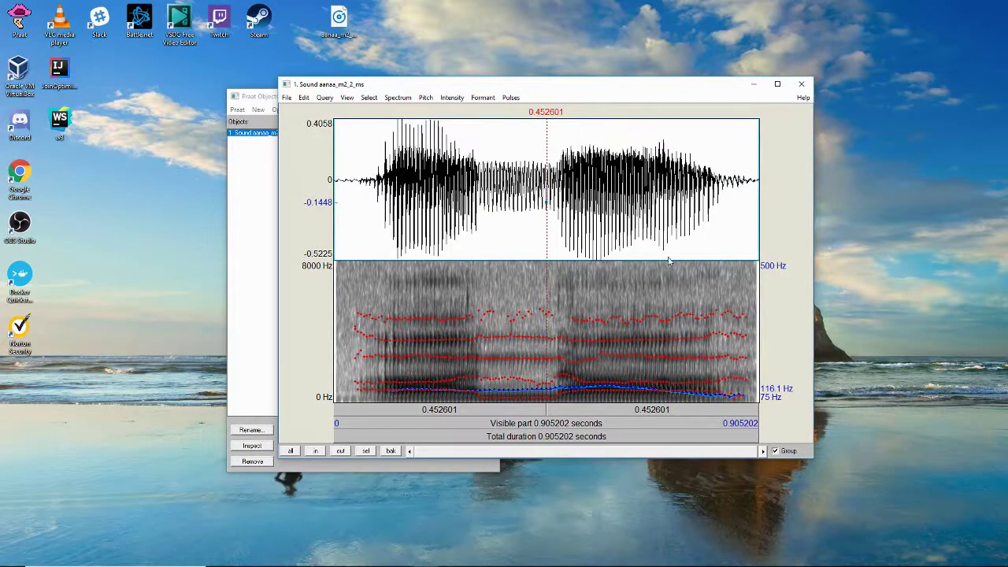
pyautogui.click(778, 85)
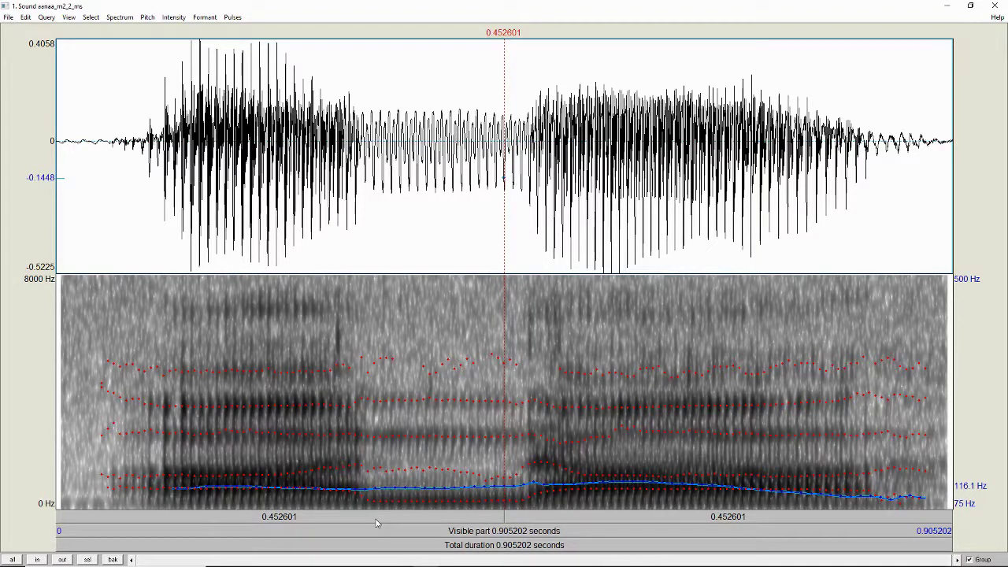
# - Place the cursor on the spectrogram at about 0.483 s and 3438 Hz, and at about 0.244 s and 5901 Hz
pyautogui.click(480, 259)
pyautogui.click(534, 407)
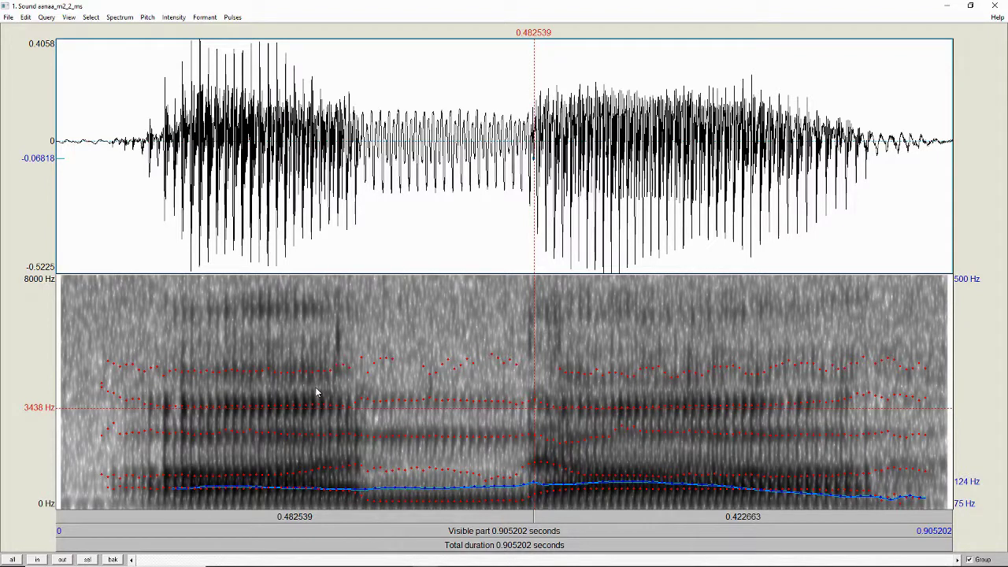
pyautogui.click(298, 334)
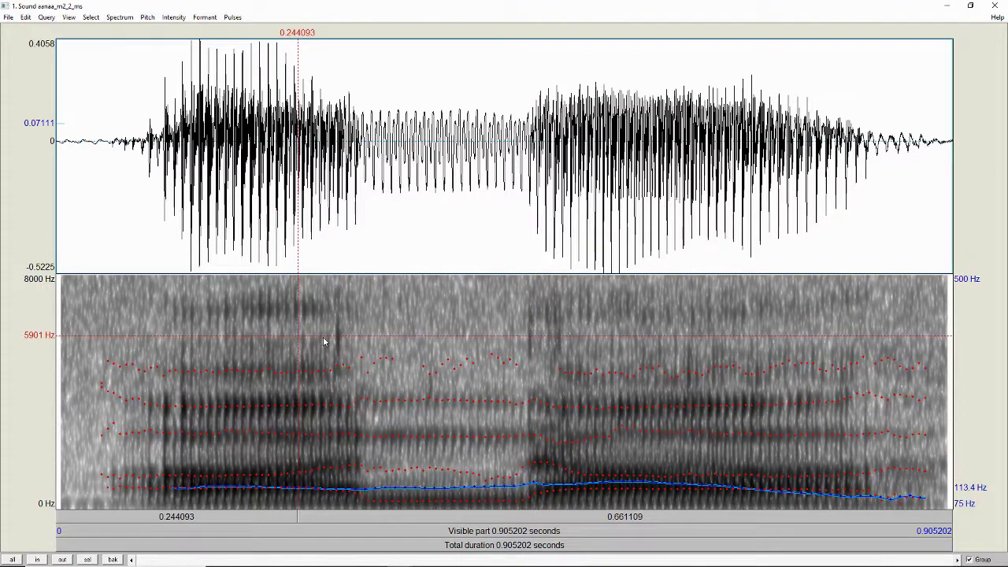
# - Set the upper limit of the spectrogram's view range to 4000 Hz
pyautogui.click(123, 19)
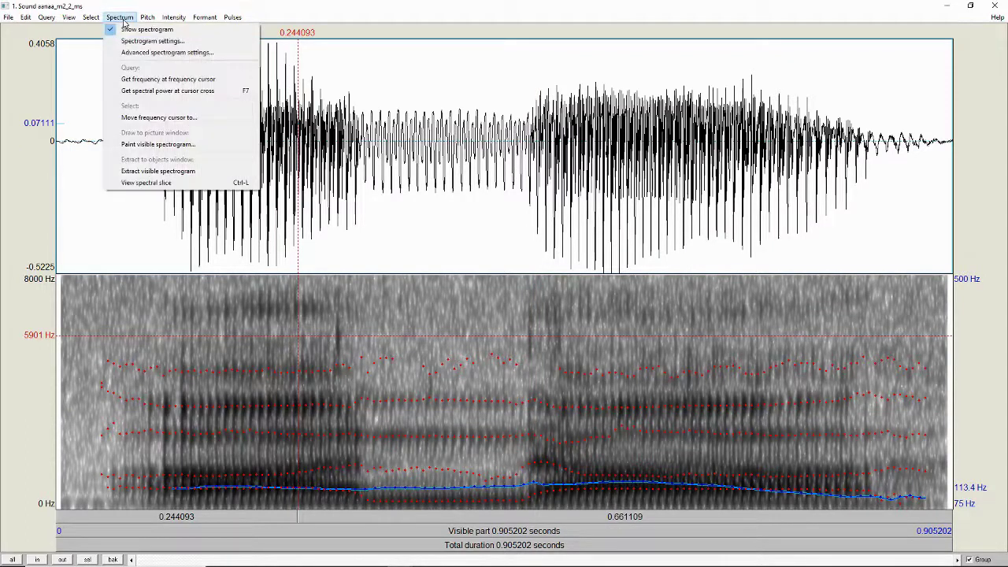
pyautogui.click(151, 41)
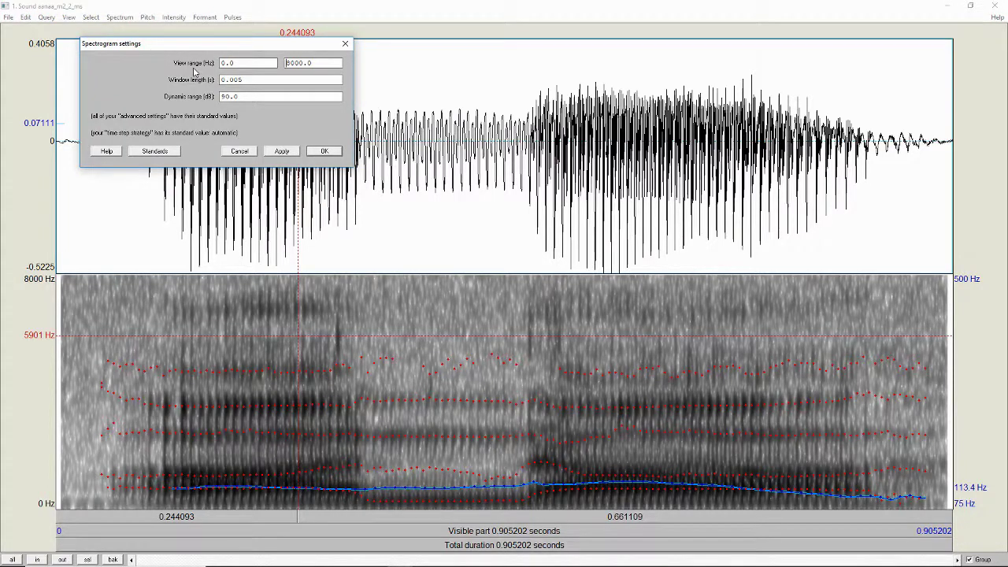
pyautogui.moveTo(311, 63); pyautogui.dragTo(207, 62)
pyautogui.write('4000')
pyautogui.press('Return')
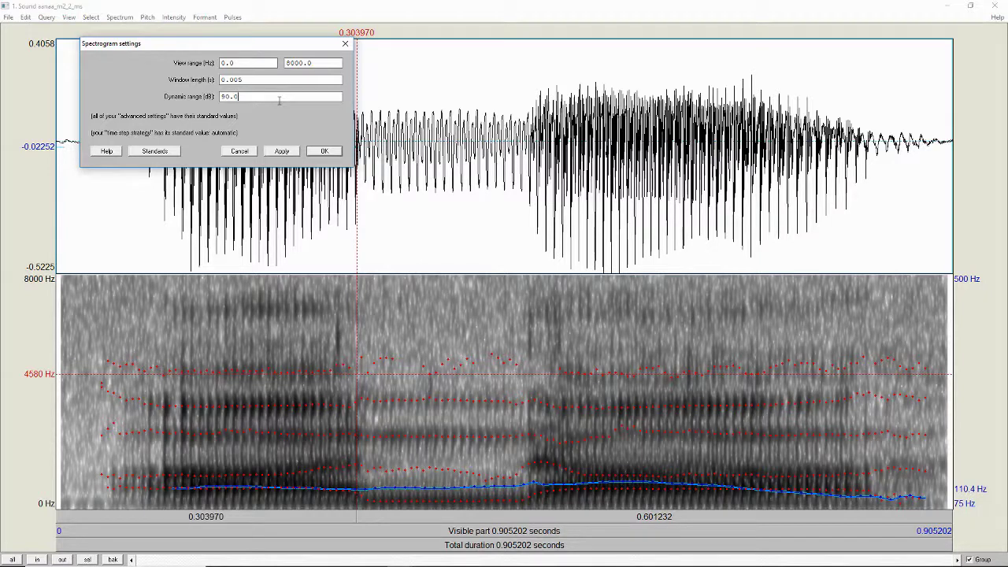
# - Set the spectrogram's dynamic range to 30 dB
pyautogui.doubleClick(226, 96)
pyautogui.write('30')
pyautogui.press('Return')
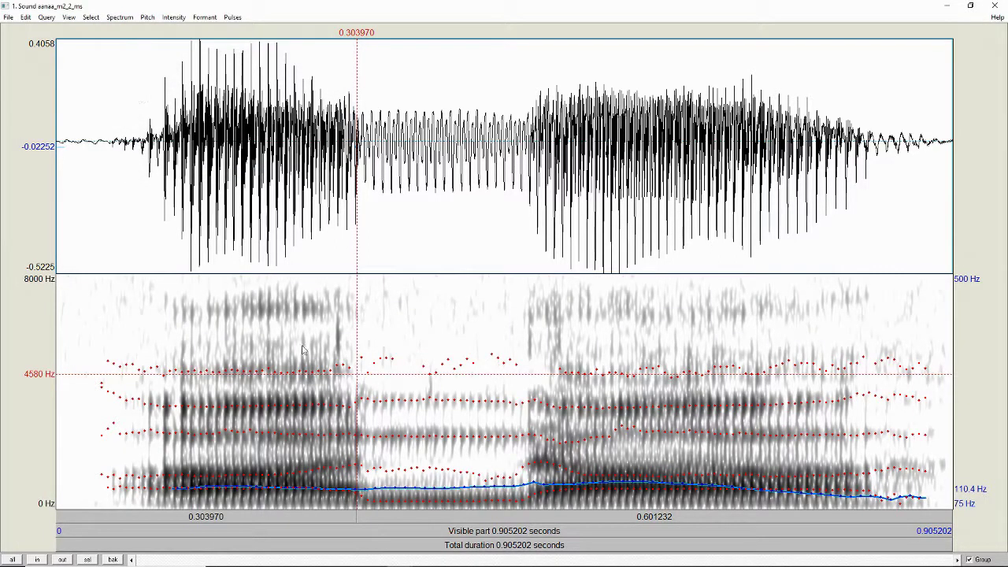
# - Restore the spectrogram's dynamic range to 90 dB
pyautogui.click(119, 16)
pyautogui.click(150, 41)
pyautogui.moveTo(240, 96); pyautogui.dragTo(220, 96)
pyautogui.write('00')
pyautogui.press('Return')
# - Place the cursor at about 0.552 s, zoom in twice on the sound and zoom back out to its full duration
pyautogui.click(604, 406)
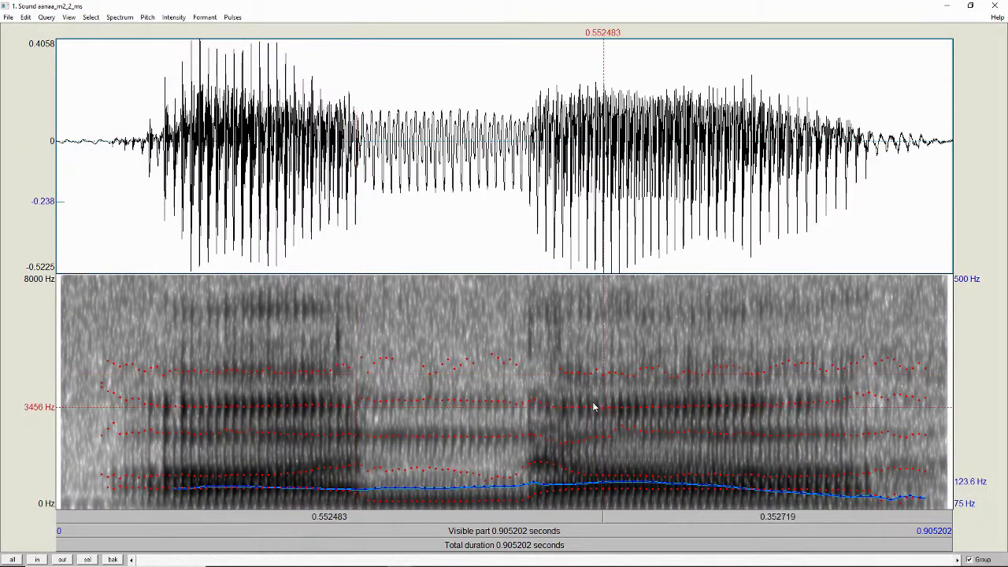
pyautogui.click(36, 560)
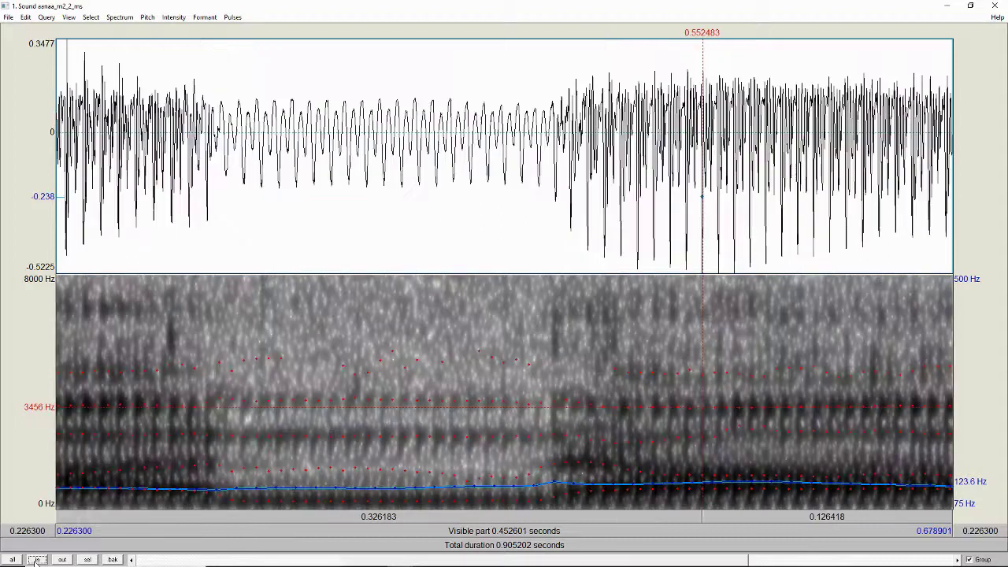
pyautogui.click(36, 560)
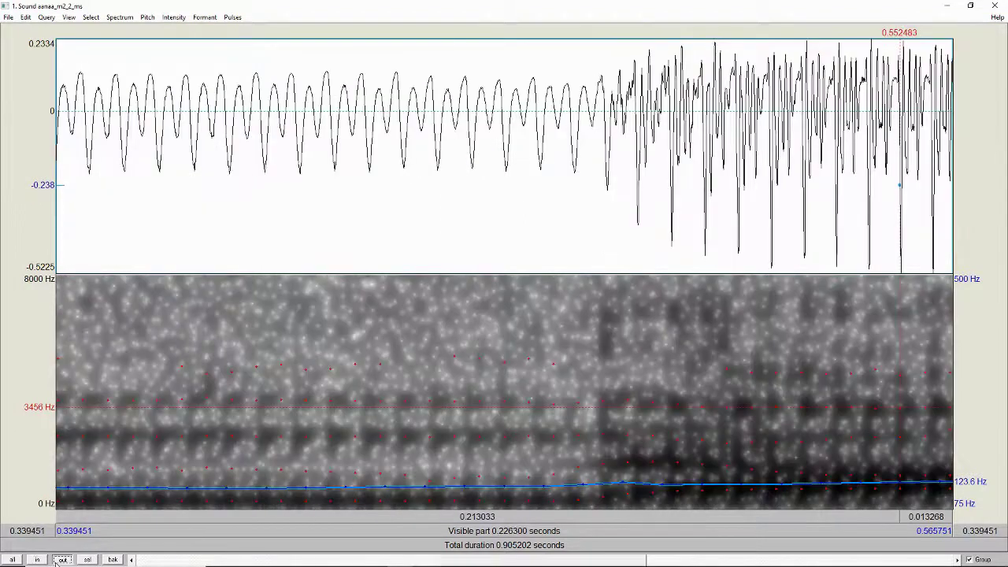
pyautogui.click(58, 561)
pyautogui.click(58, 563)
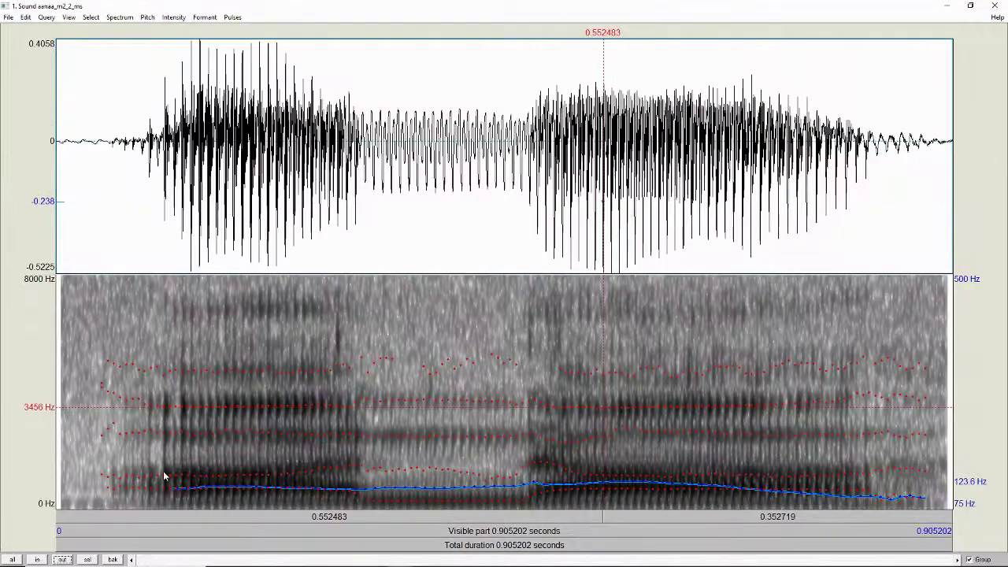
# - Select the stretch of sound from about 0.347 s to 0.556 s, zoom to the selection and return to the previous view
pyautogui.click(400, 253)
pyautogui.keyDown('shift'); pyautogui.click(607, 258); pyautogui.keyUp('shift')
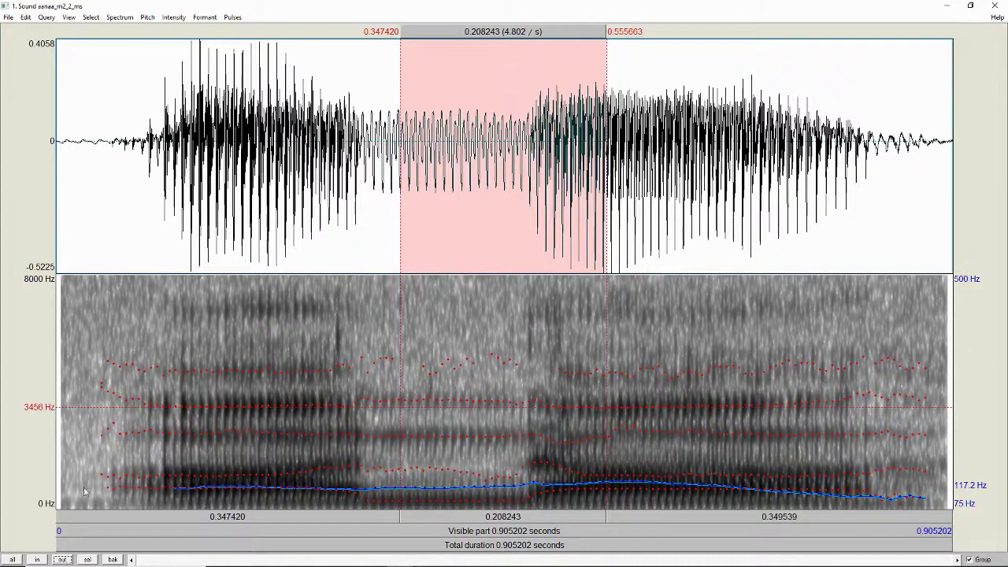
pyautogui.click(86, 559)
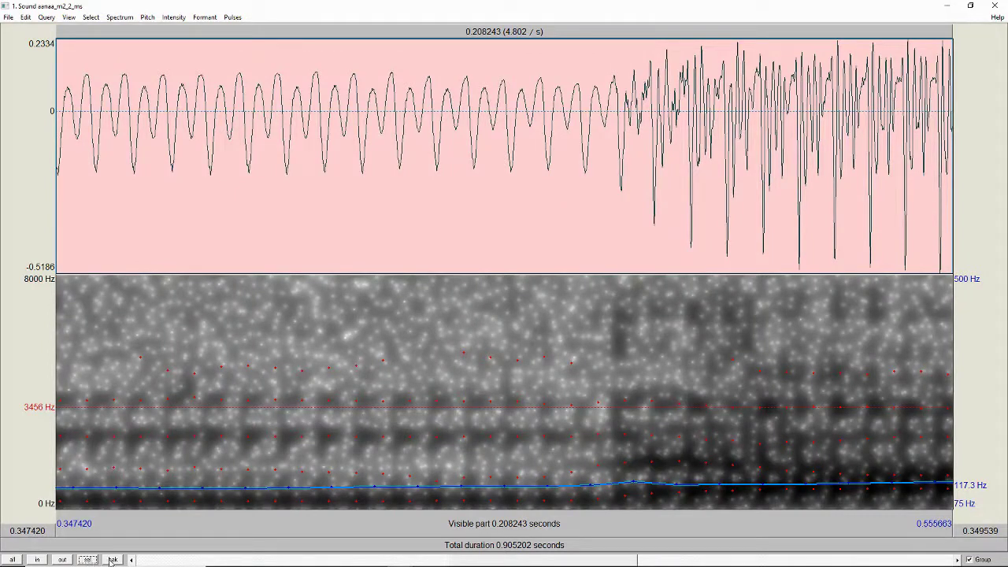
pyautogui.click(111, 560)
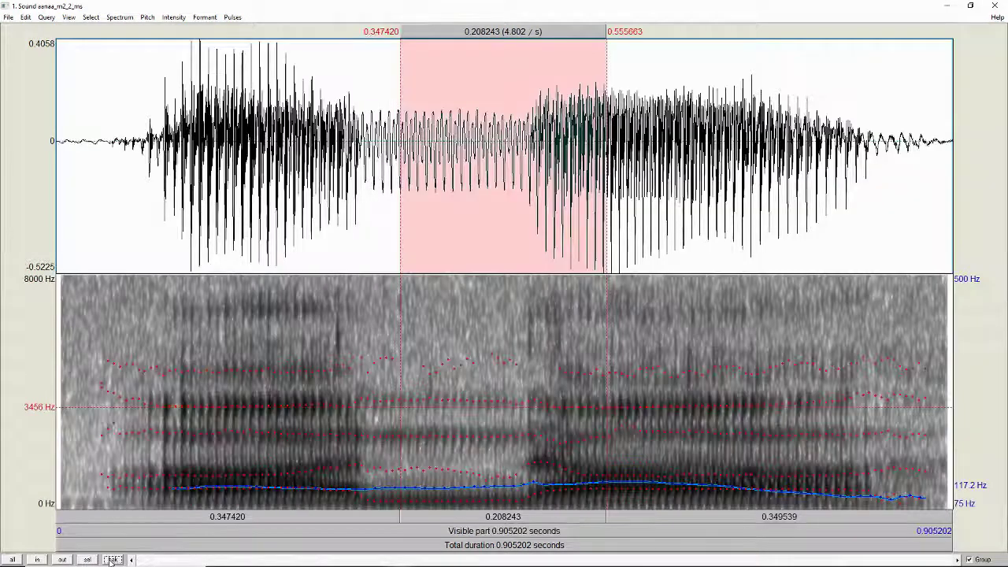